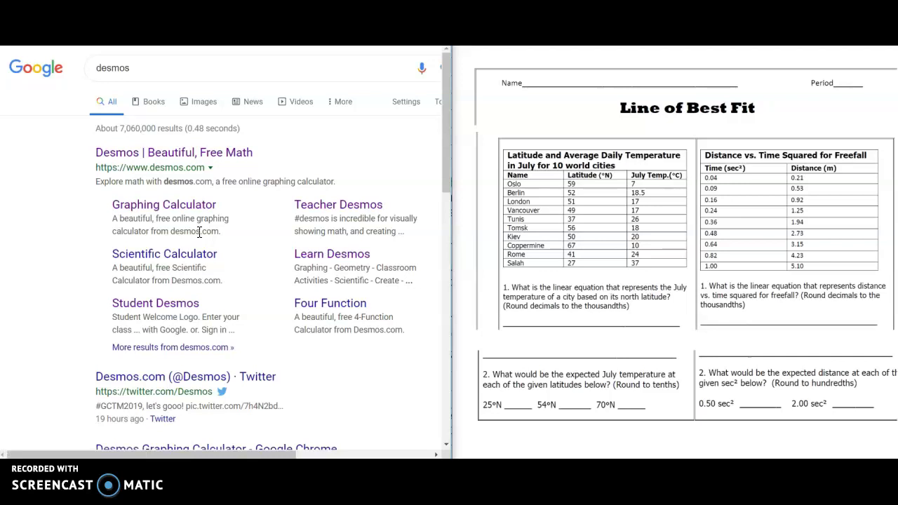
- Open the Desmos graphing calculator from the search results and add an empty table to the expression list
left_click(158, 155)
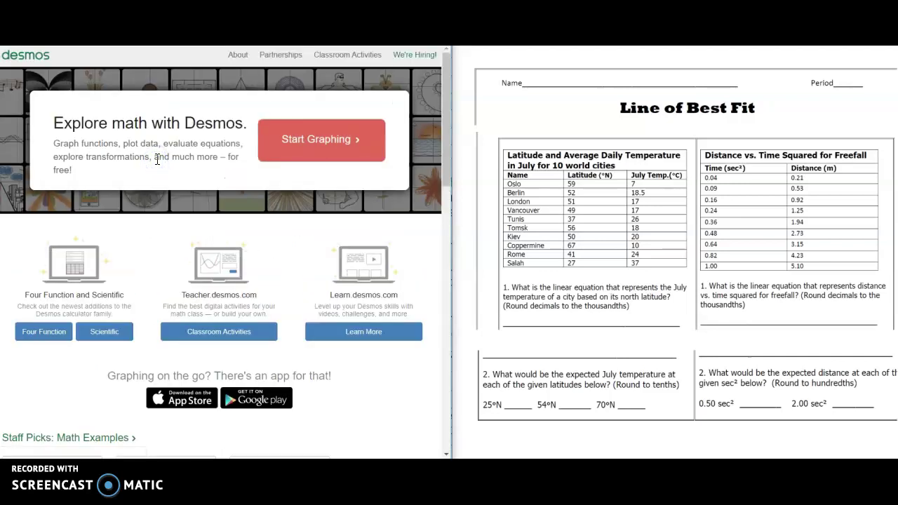
left_click(305, 156)
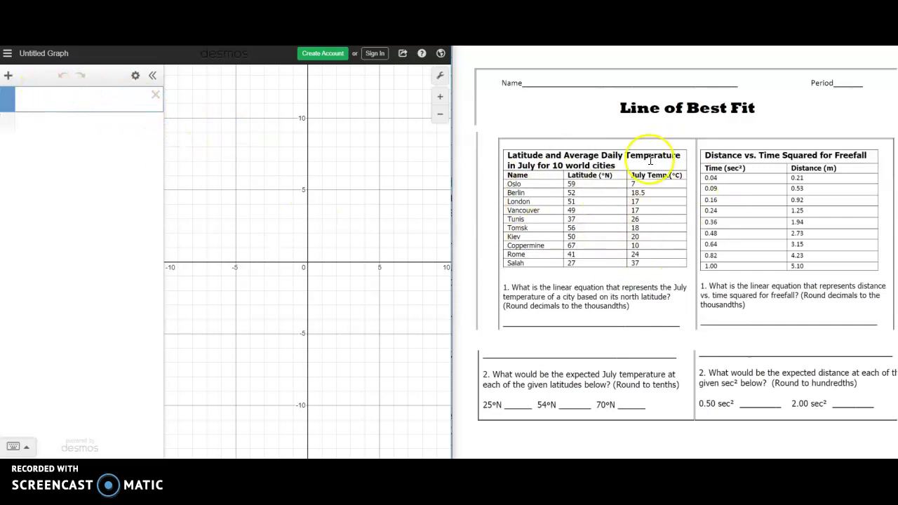
left_click(8, 76)
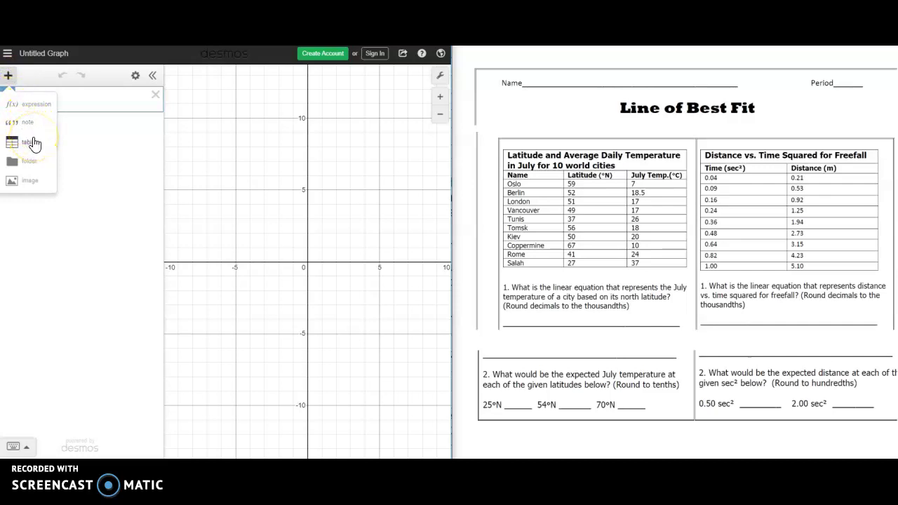
left_click(33, 143)
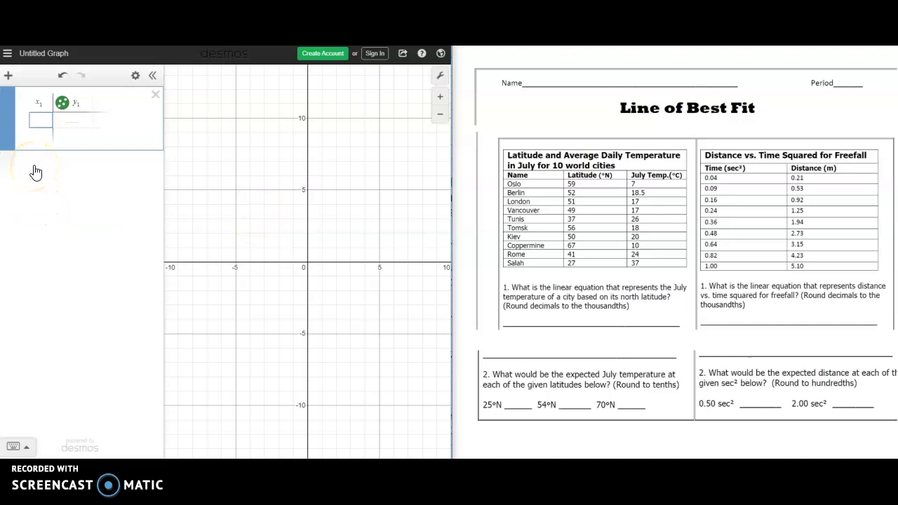
- Enter the ten city latitudes in the x₁ column: 59, 52, 51, 49, 37, 56, 50, 67, 41, 27
type("59")
key("Return")
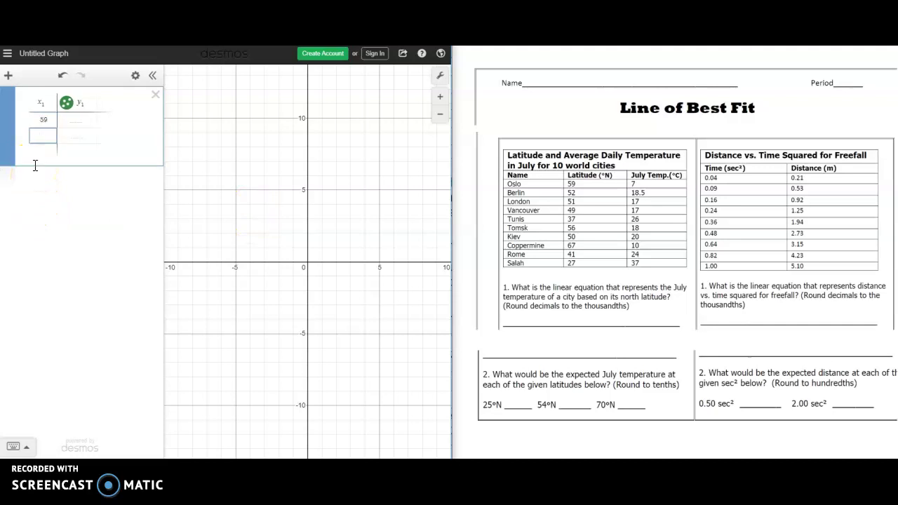
key("Return")
type("51")
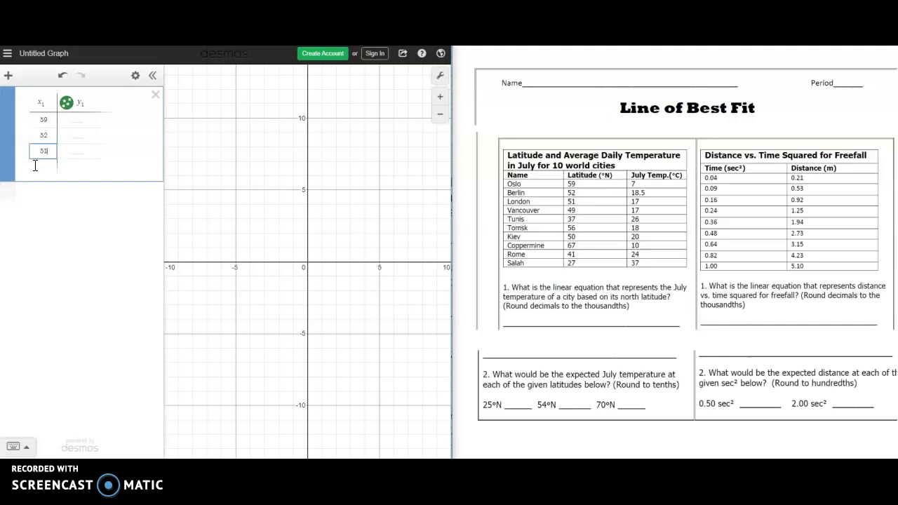
key("Return")
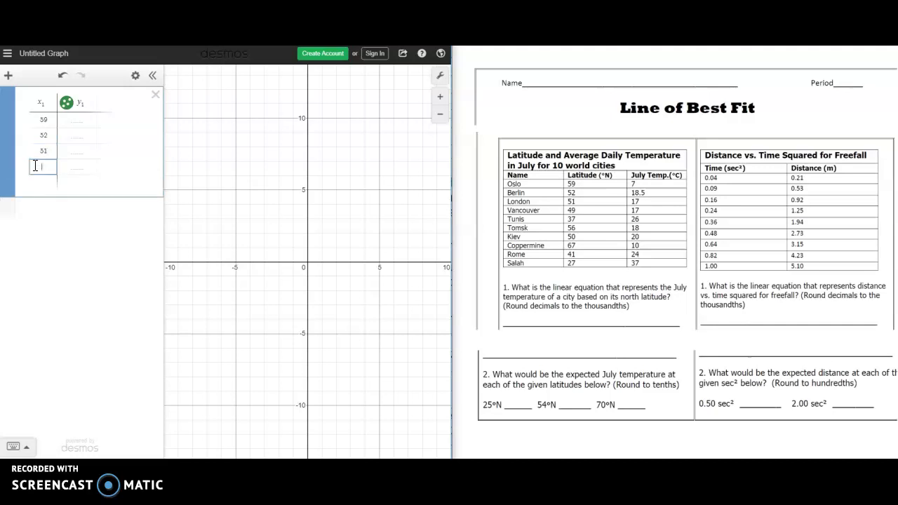
key("Return")
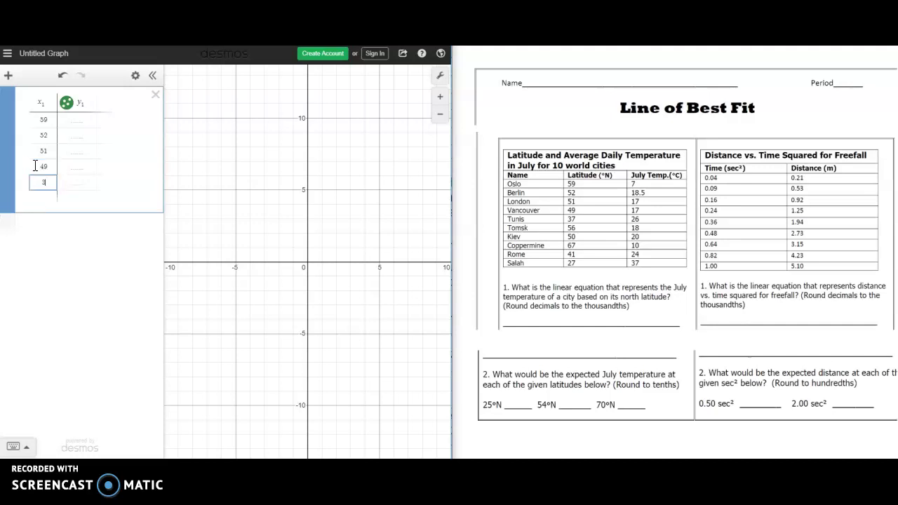
type("37")
key("Return")
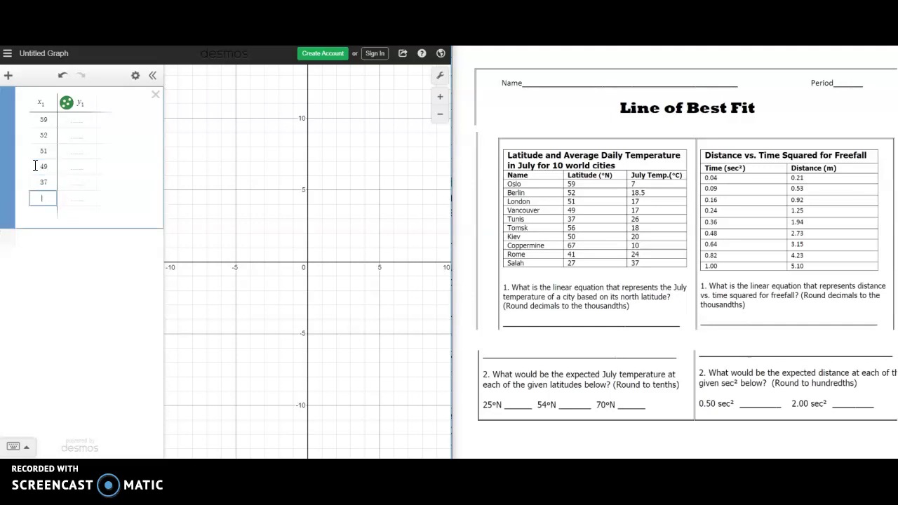
key("Return")
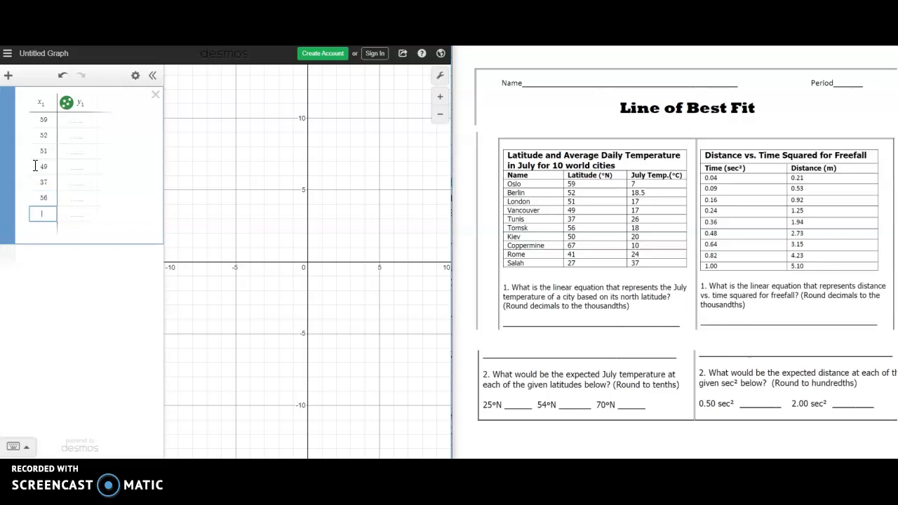
type("50")
key("Return")
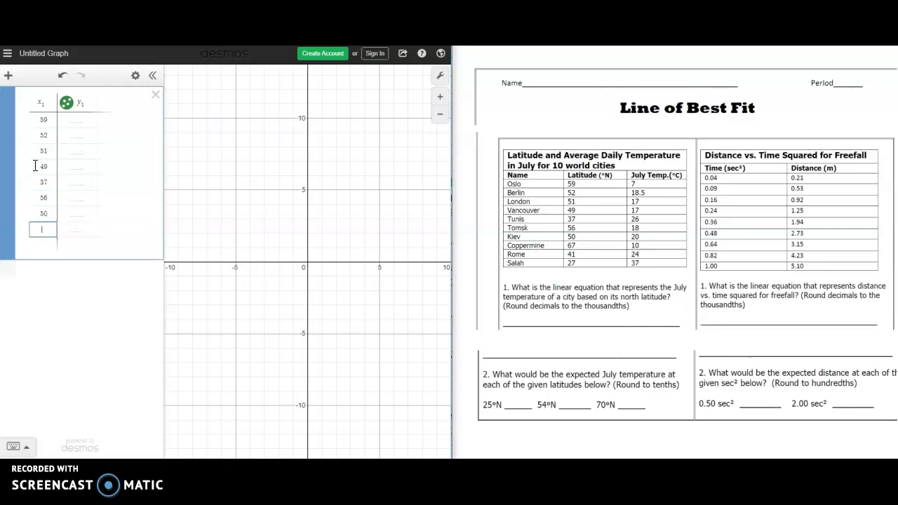
type("67")
key("Return")
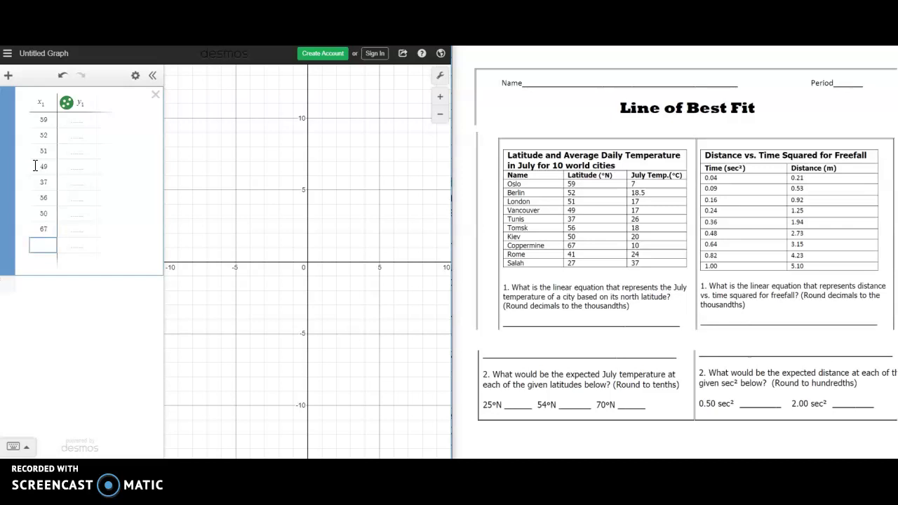
type("41")
key("Return")
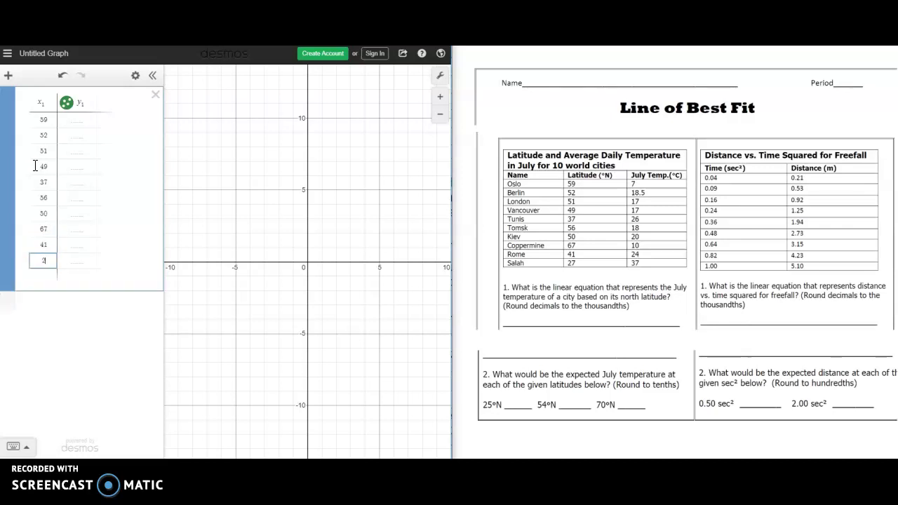
- Enter the July temperatures in the y₁ column: 7, 18.5, 17, 17, 26, 18, 20, 10, 24, 37
left_click(84, 125)
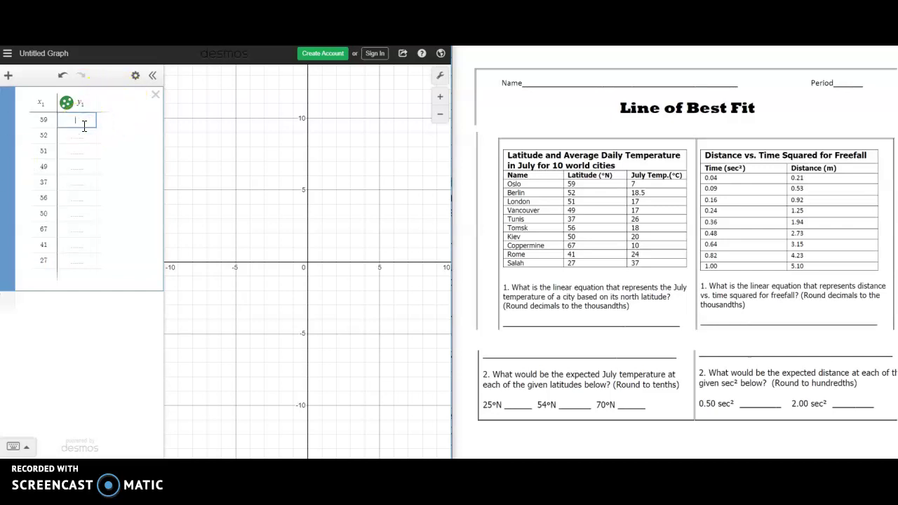
type("7")
key("Return")
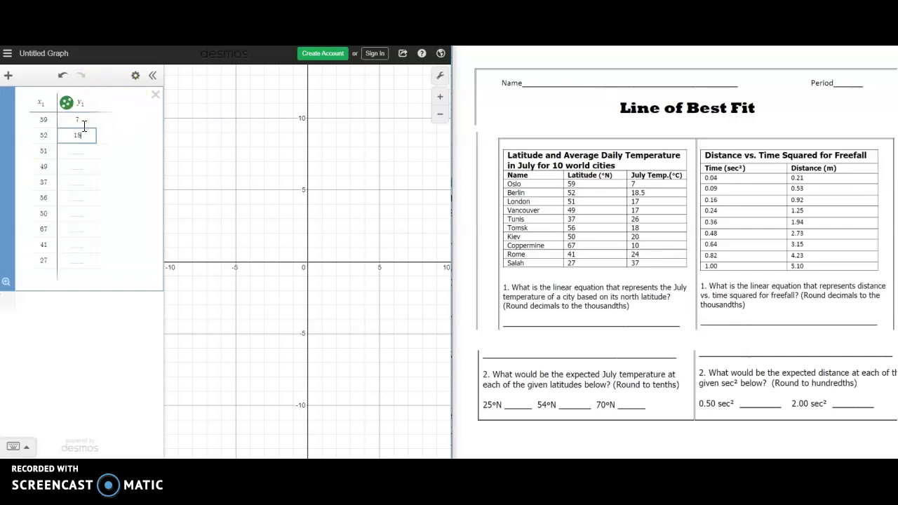
key("Return")
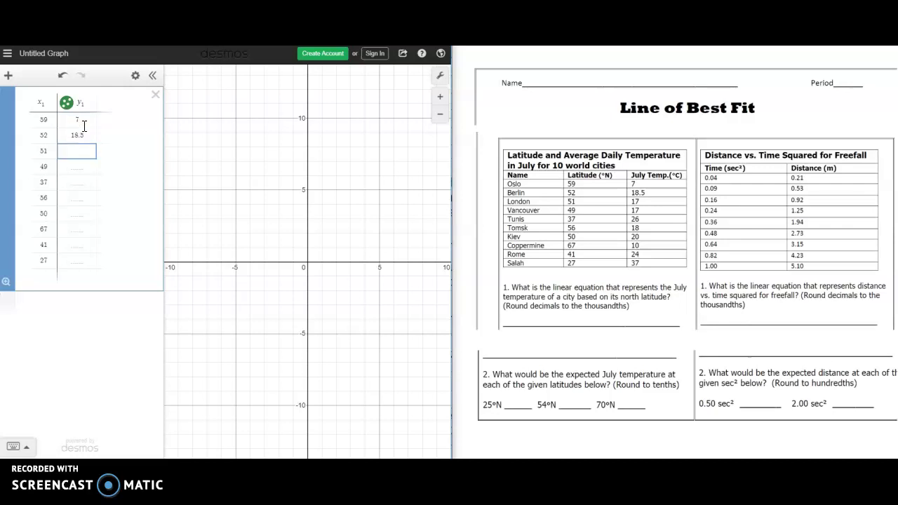
key("Return")
key("Return")
type("18")
key("Return")
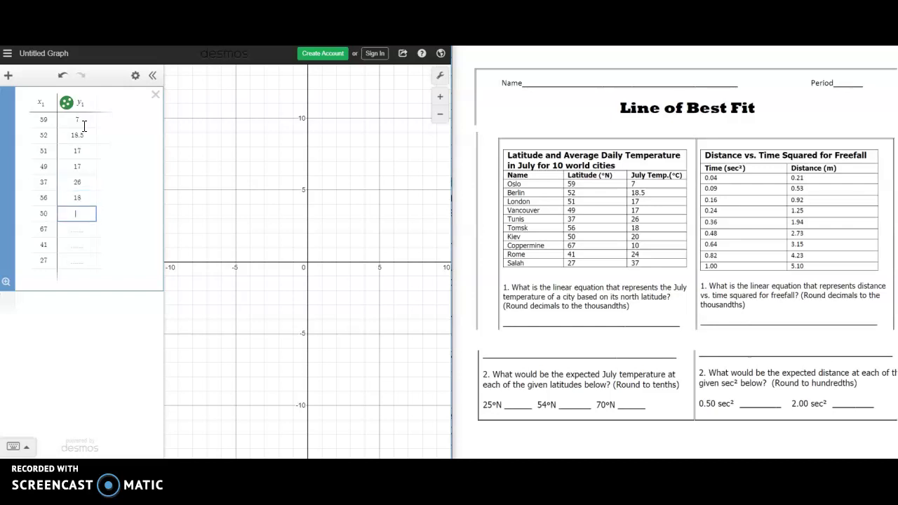
key("Return")
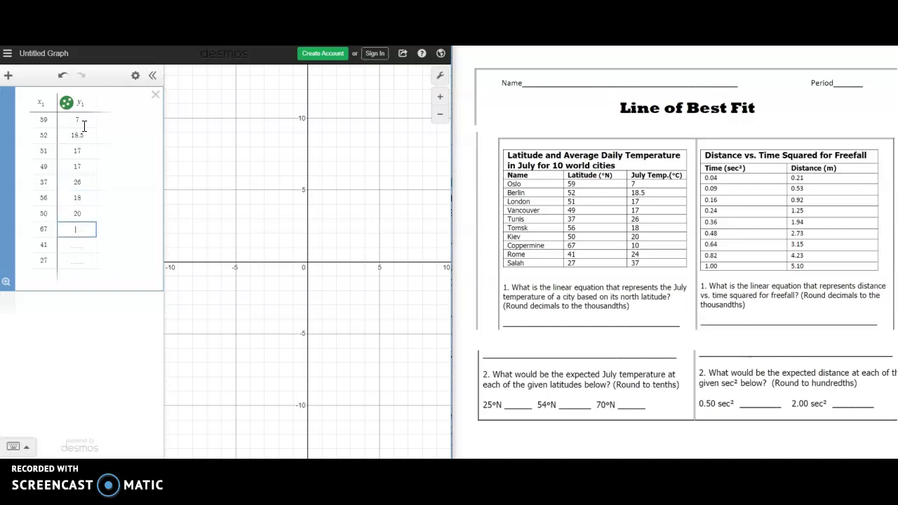
key("Return")
type("24")
key("Return")
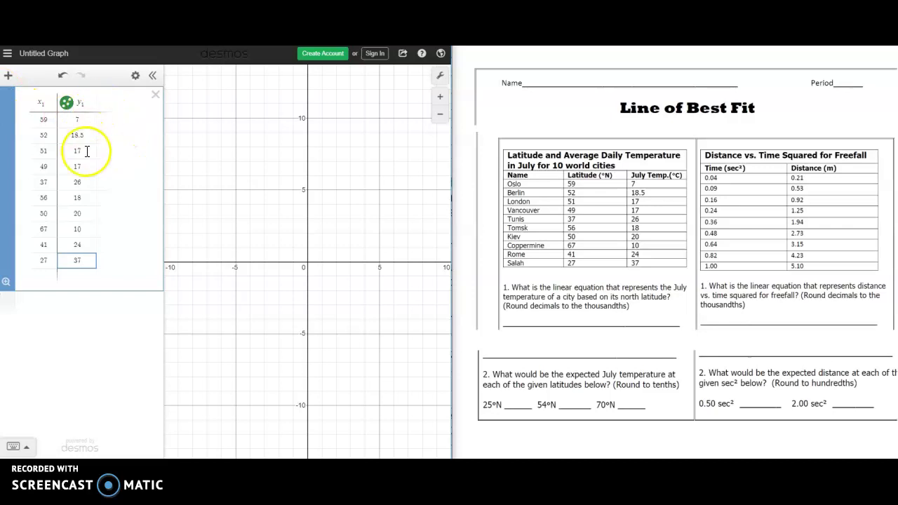
- Zoom out and pan the graph until all the plotted latitude and temperature points are in view
left_click_drag(308, 213, 271, 234)
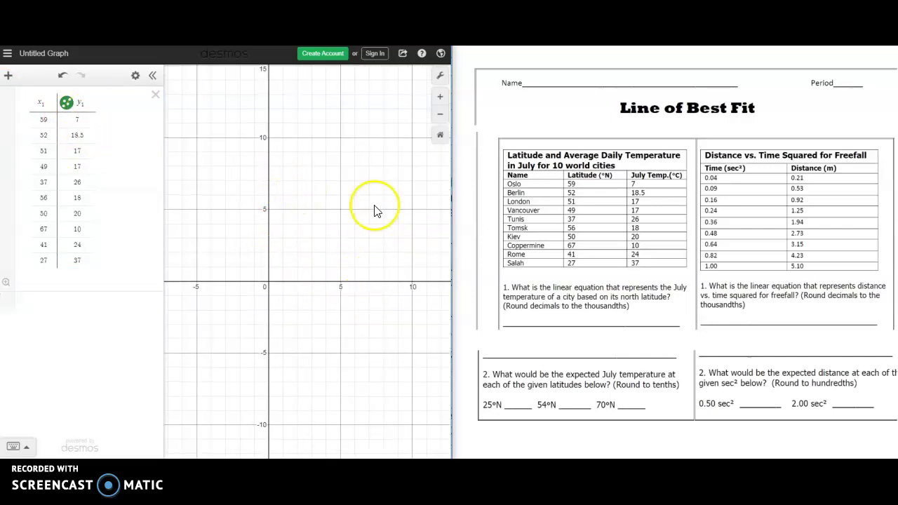
left_click(439, 116)
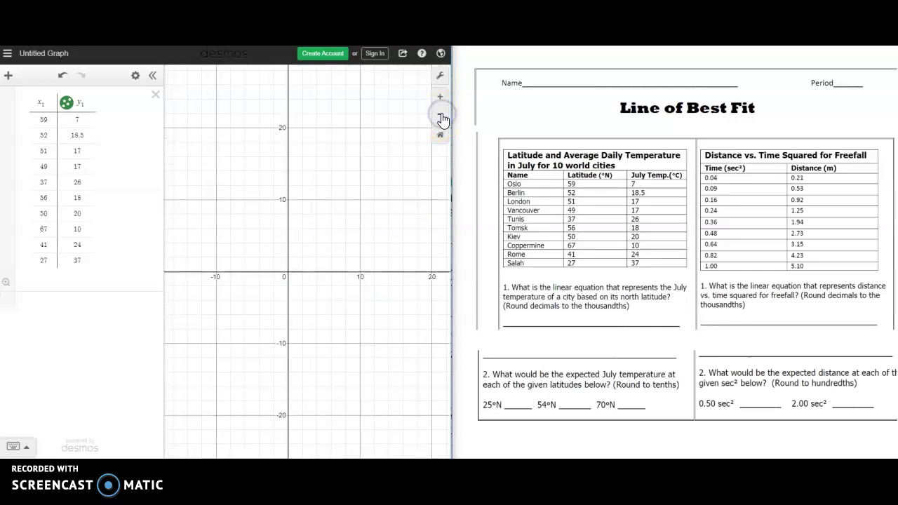
left_click(440, 117)
left_click(364, 190)
left_click_drag(364, 190, 263, 201)
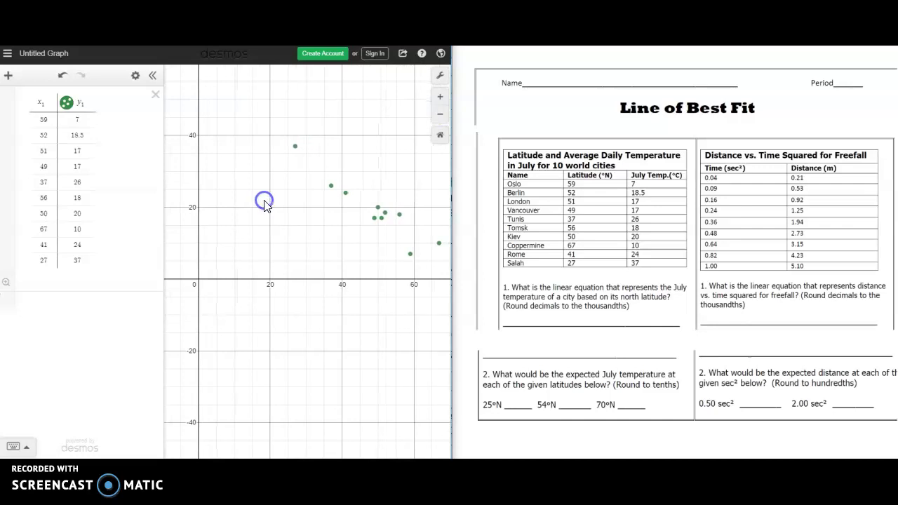
left_click(291, 249)
left_click_drag(291, 249, 263, 233)
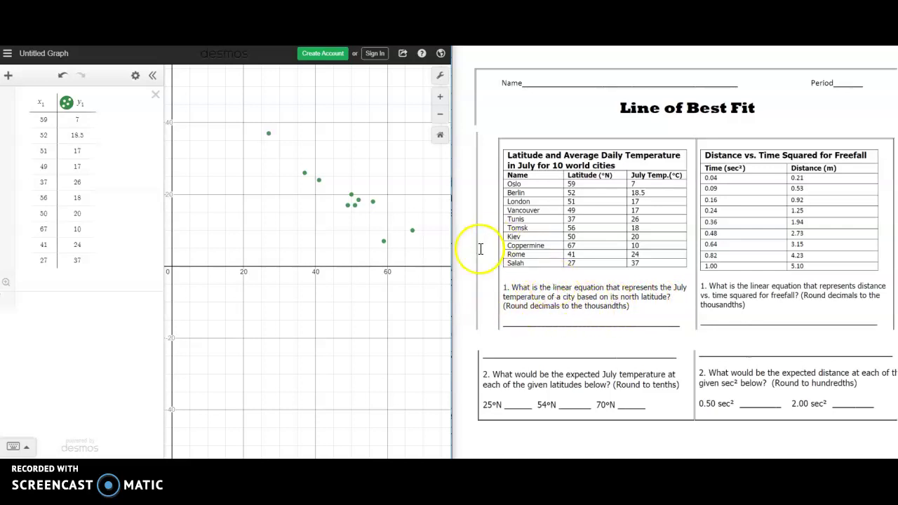
- Enter the linear regression y₁ ~ mx₁ + b in a new expression below the table, leaving the on-screen keypad hidden
left_click(87, 300)
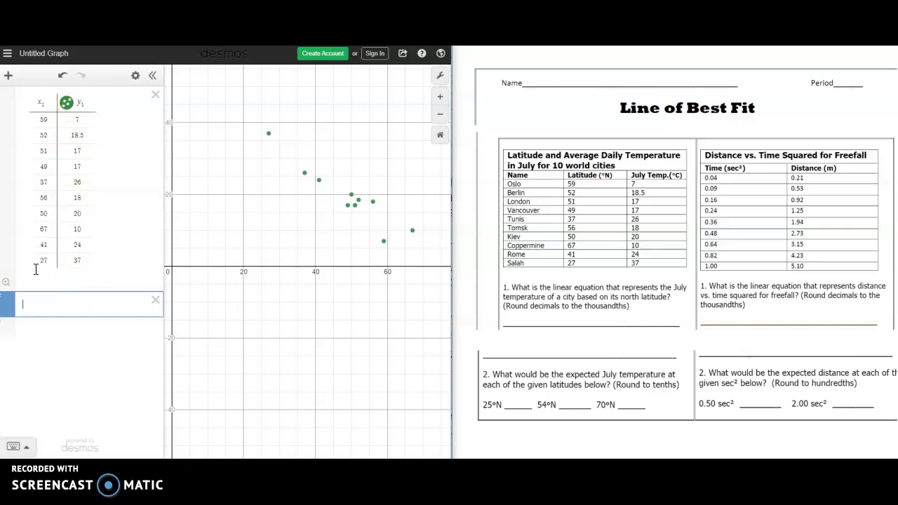
left_click(13, 446)
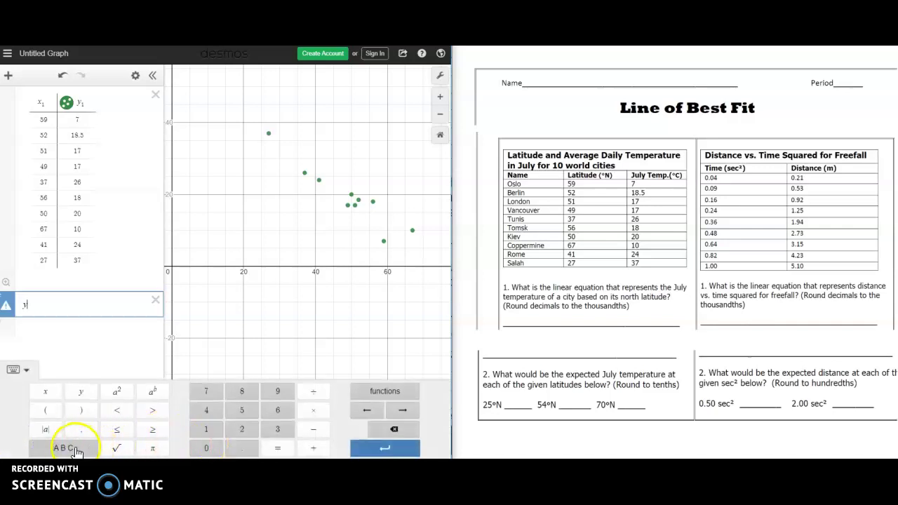
left_click(76, 449)
left_click(122, 449)
type("1")
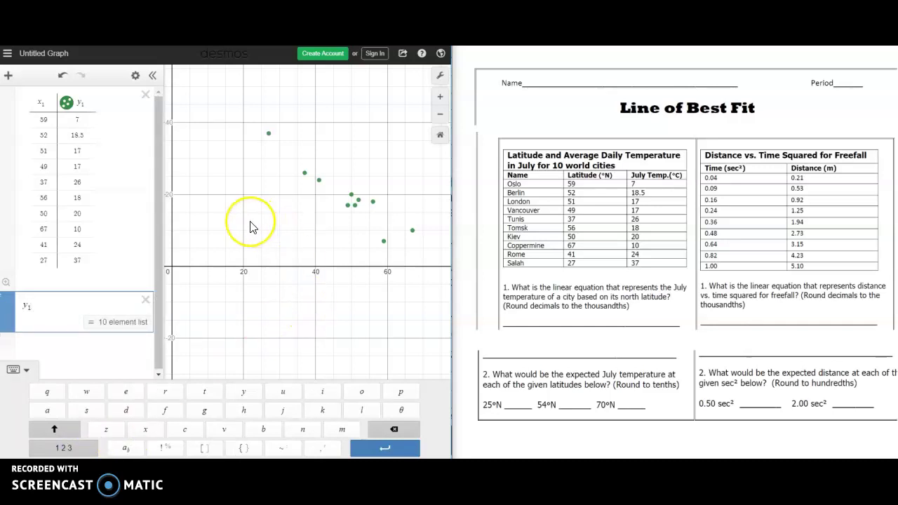
left_click(279, 449)
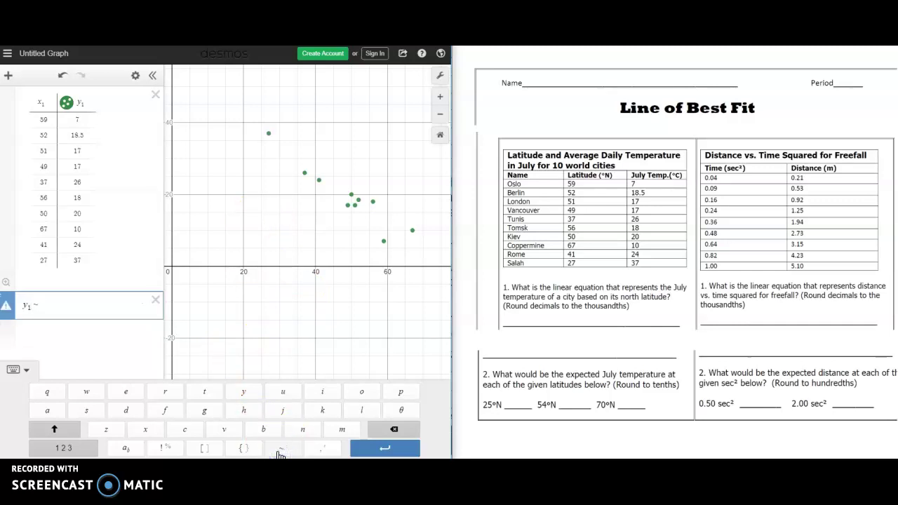
left_click(339, 430)
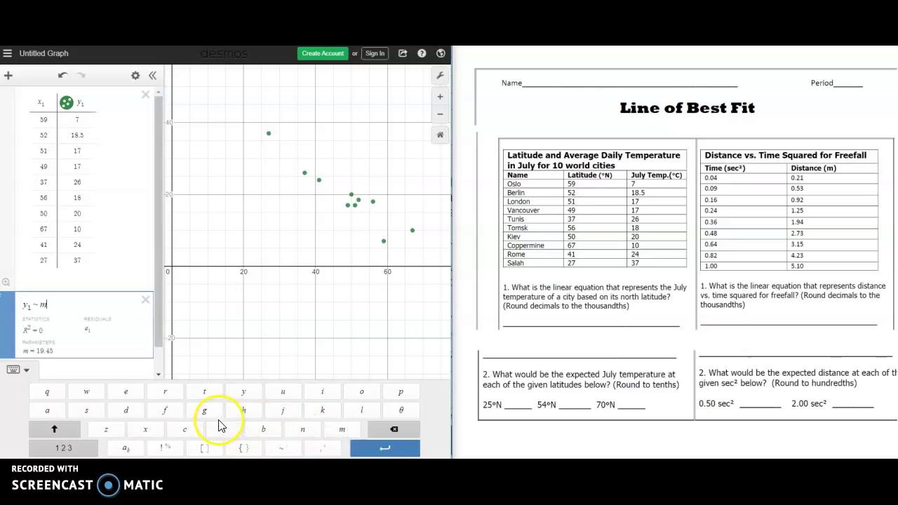
left_click(143, 431)
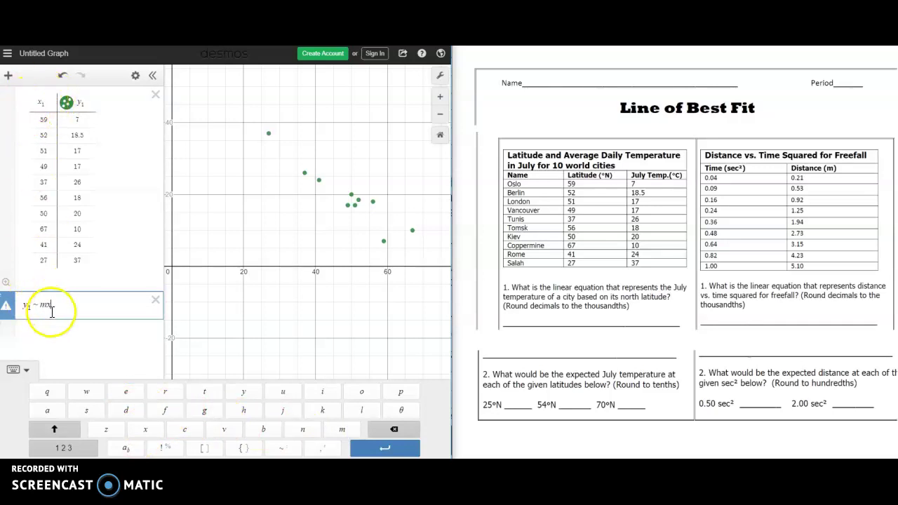
left_click(120, 454)
type("1")
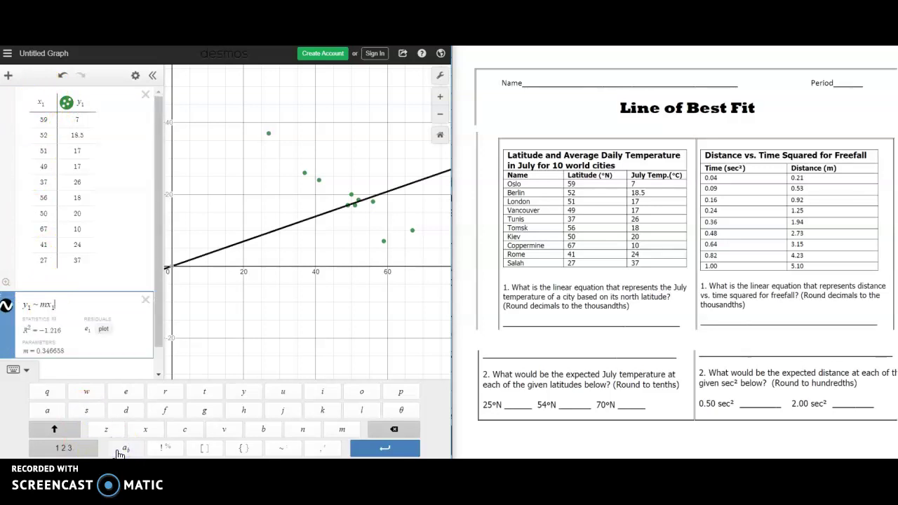
type("+b")
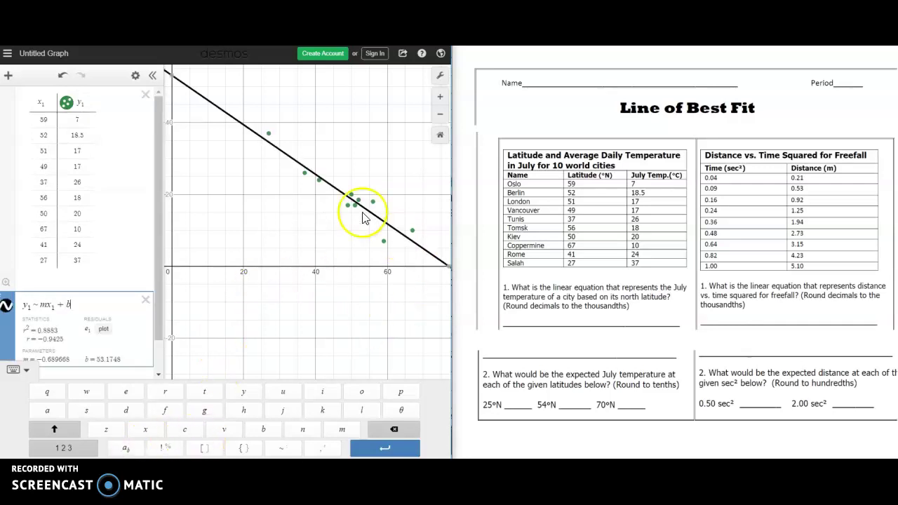
left_click(19, 376)
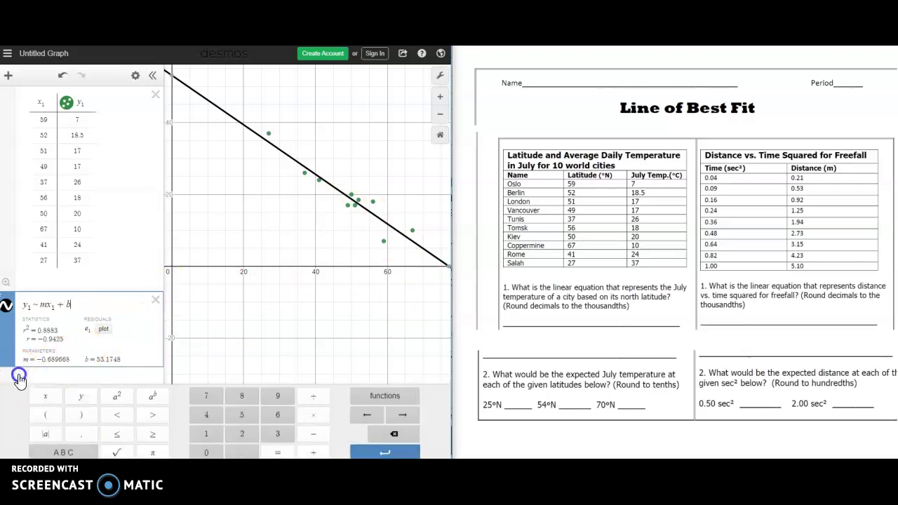
left_click(19, 376)
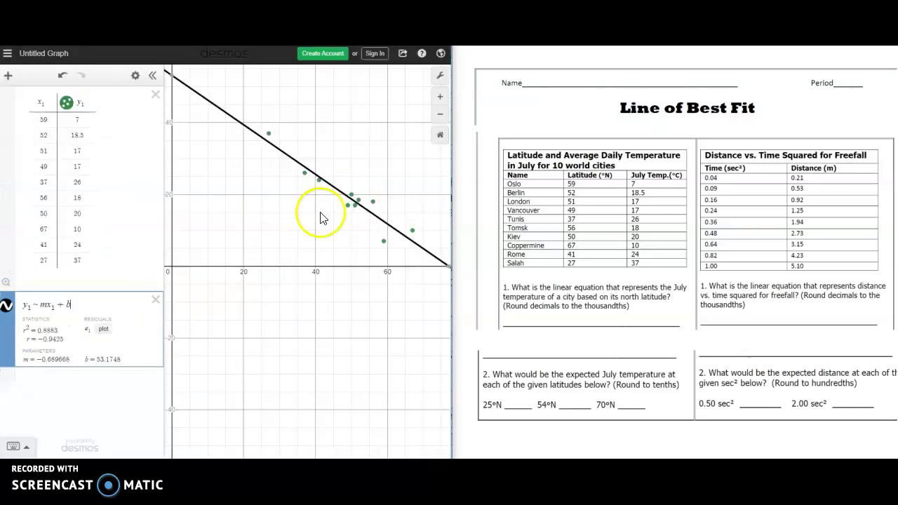
- Switch to the worksheet notes and write the line of best fit equation y=-0.67x+53.175 under the latitude question 1
left_click(266, 174)
scroll(260, 199, "down", 3)
scroll(263, 205, "down", 2)
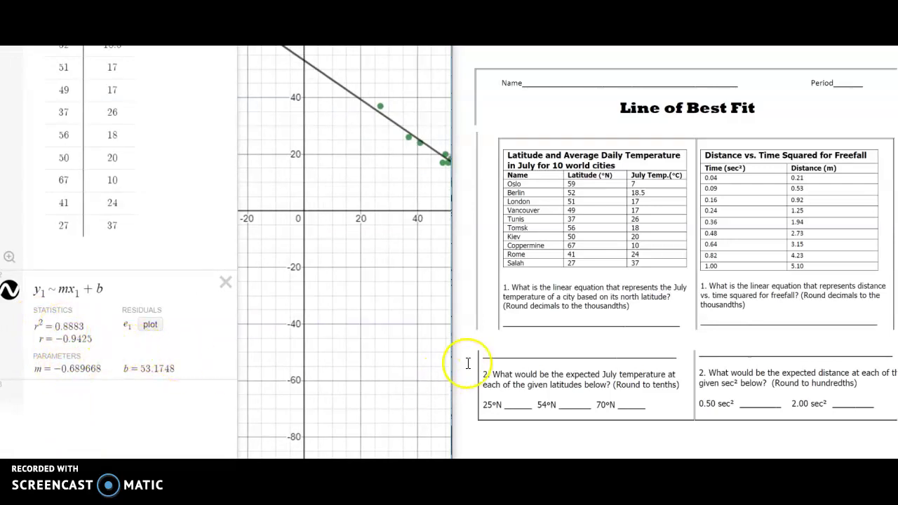
left_click(484, 342)
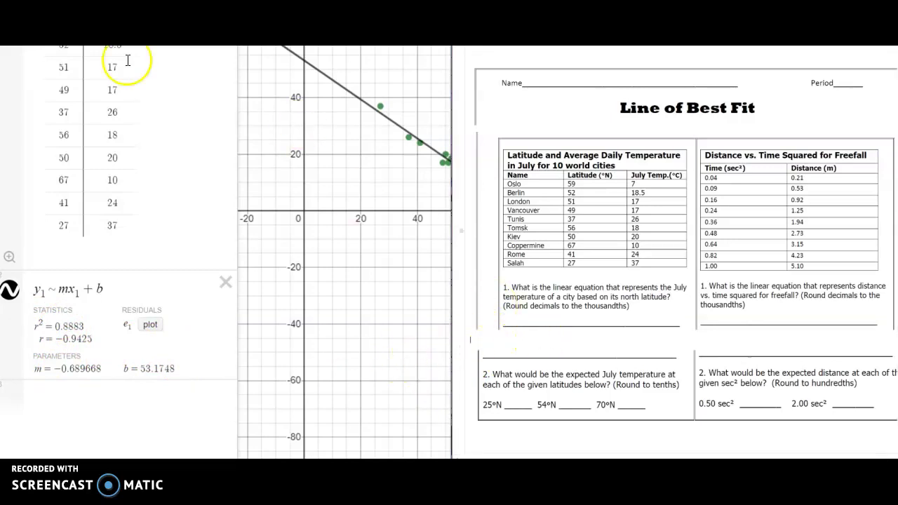
scroll(487, 327, "down", 1)
left_click(480, 325)
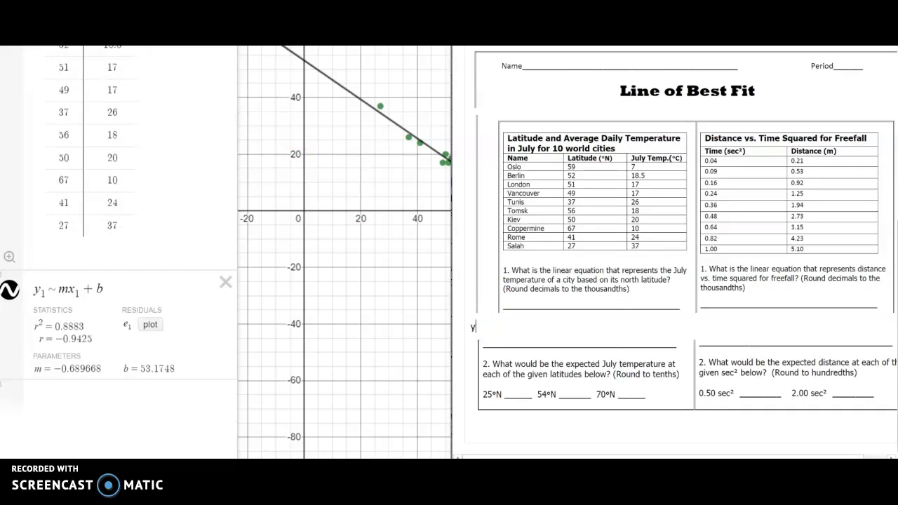
type("y=-0.67x+53.175")
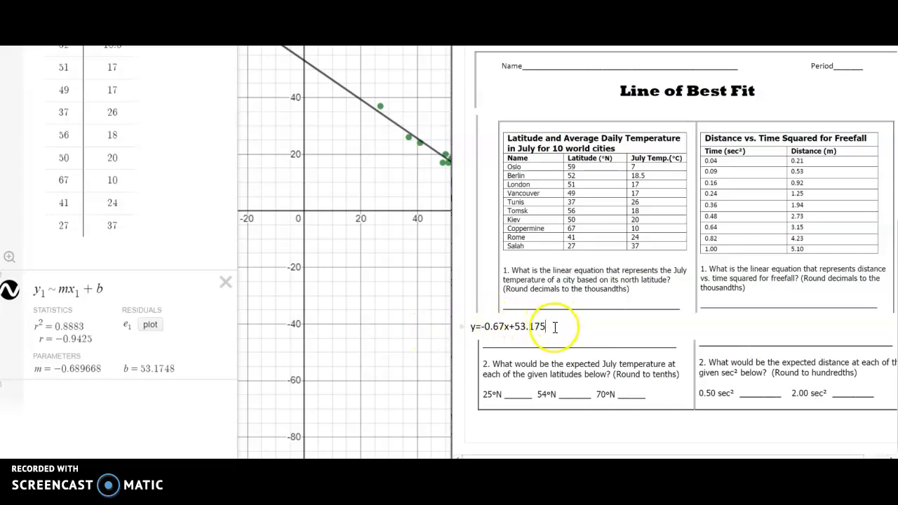
left_click_drag(547, 327, 470, 328)
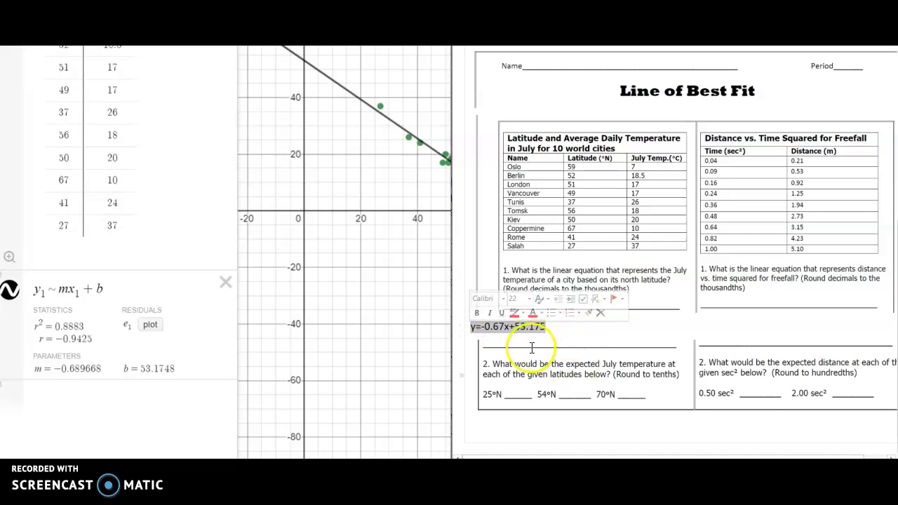
left_click(473, 344)
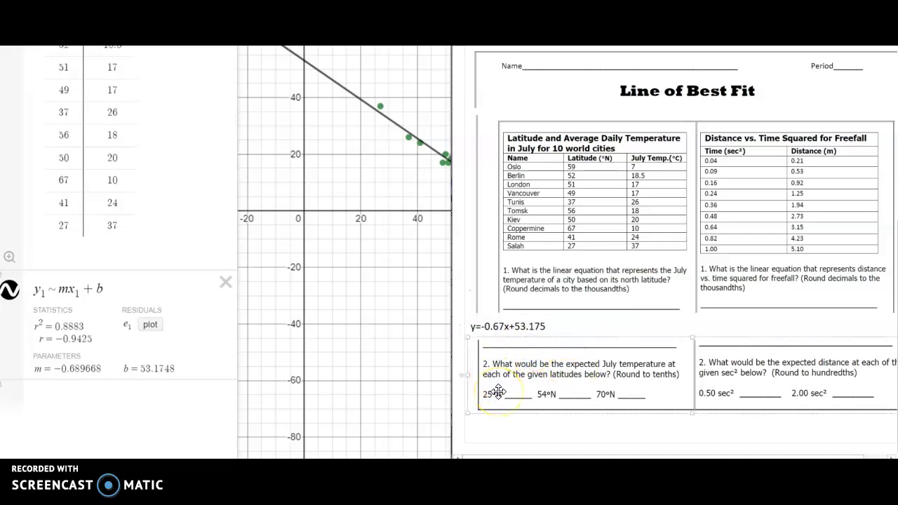
mouse_move(499, 393)
left_mouse_down()
mouse_move(599, 374)
mouse_move(571, 393)
mouse_move(501, 391)
left_mouse_up()
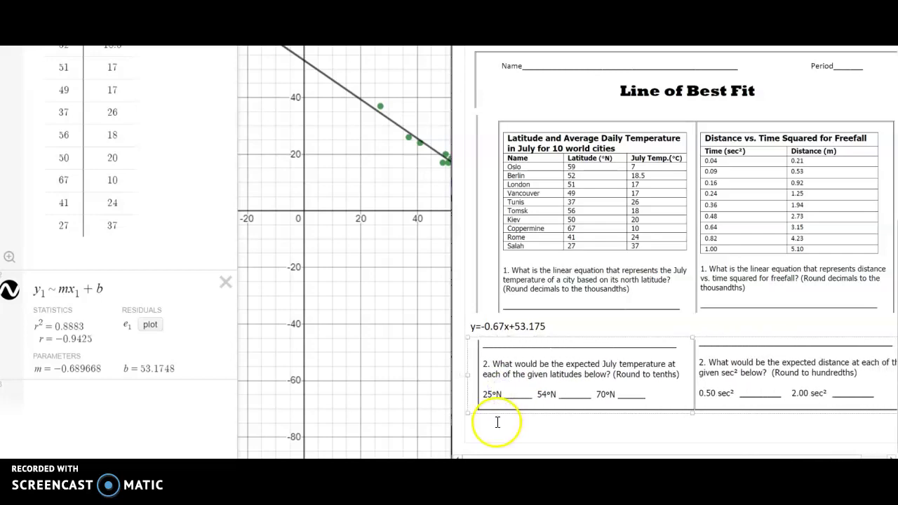
left_click(496, 421)
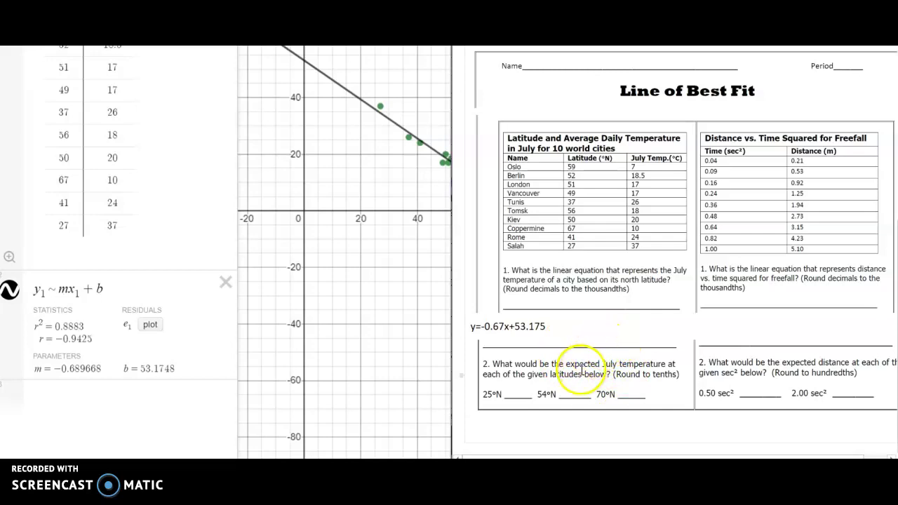
left_click(549, 328)
left_click_drag(549, 330, 499, 393)
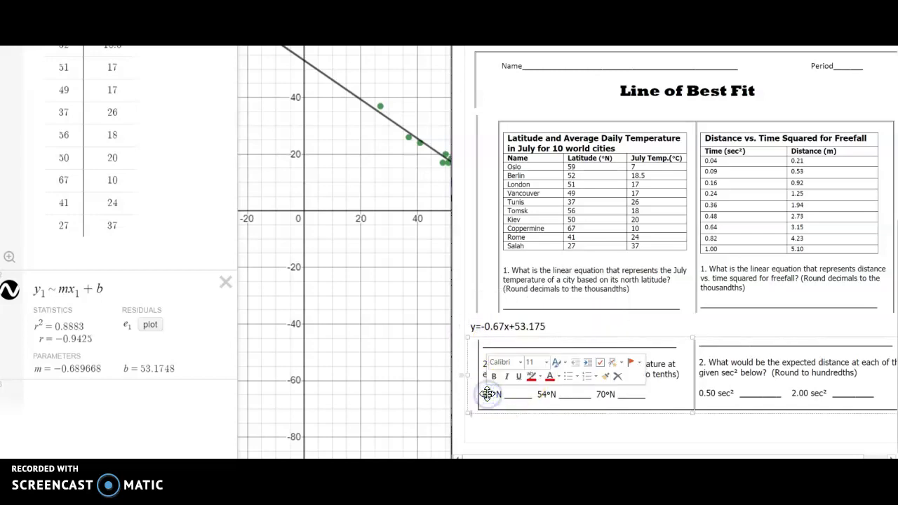
- Write the substituted expression -0.67(25)+53.175 in the empty area below the latitude question 2
left_click(511, 426)
scroll(507, 364, "down", 2)
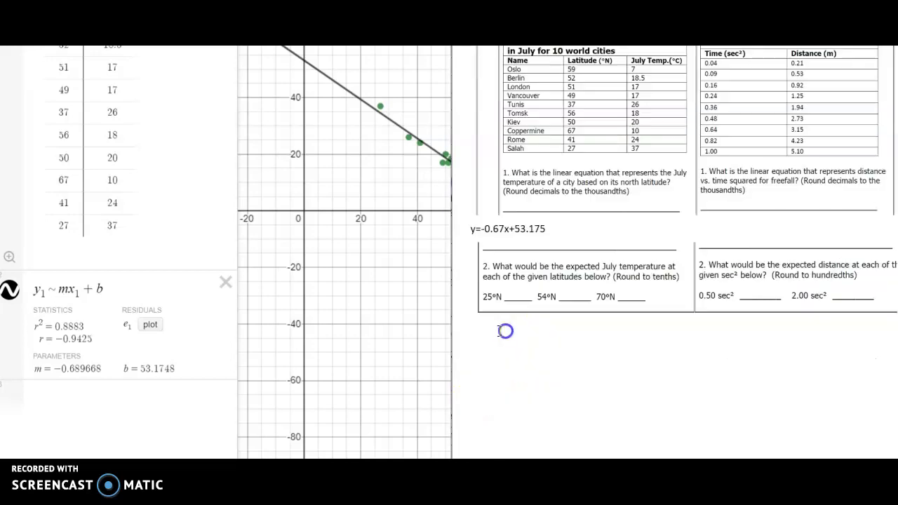
left_click(489, 328)
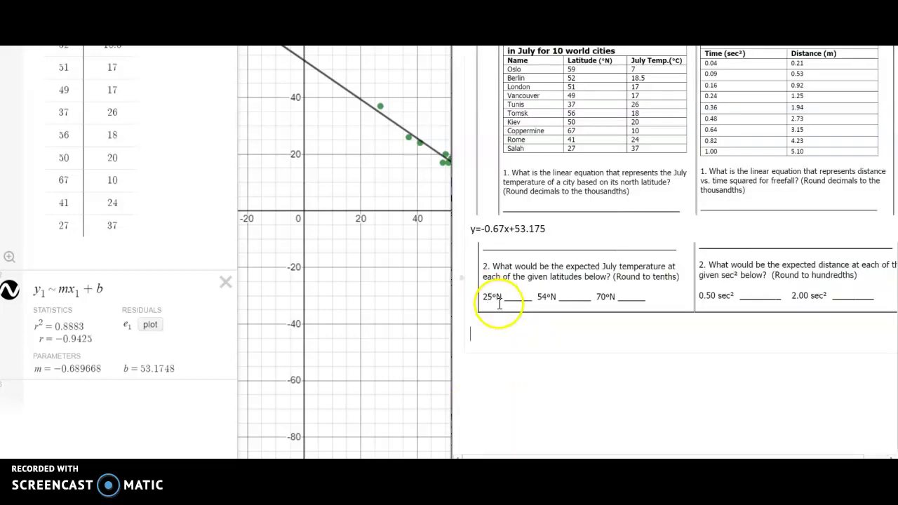
left_click(494, 313)
type("-0")
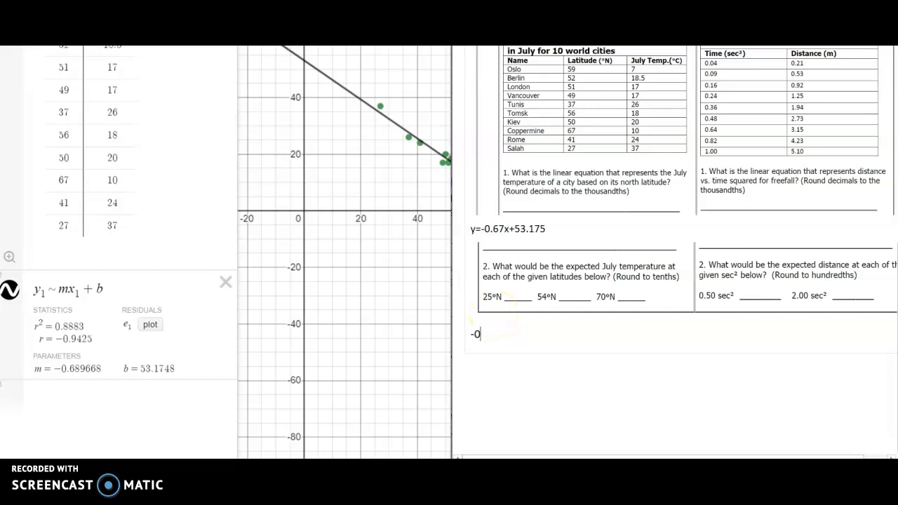
type(".67(25)+53.175")
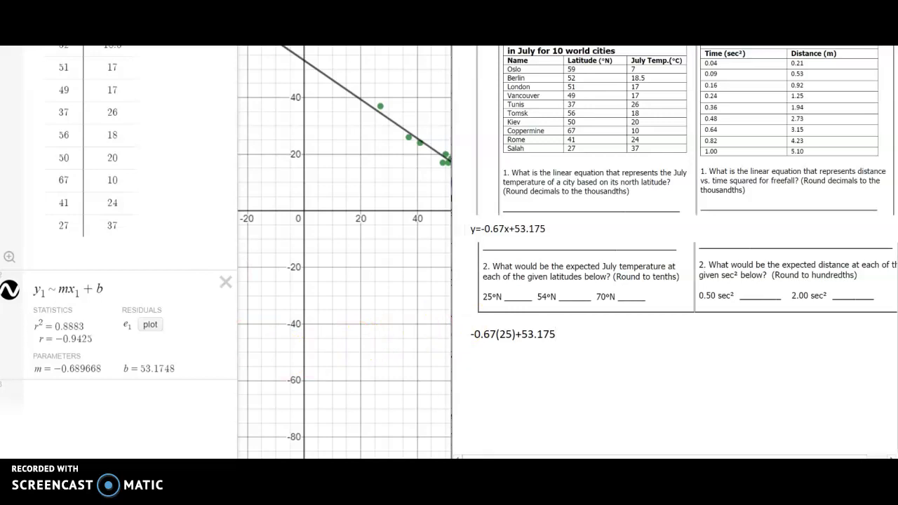
- Switch to the TI-84 Plus calculator, move it over the graph so the worksheet is uncovered, and clear its display
key("alt+Tab")
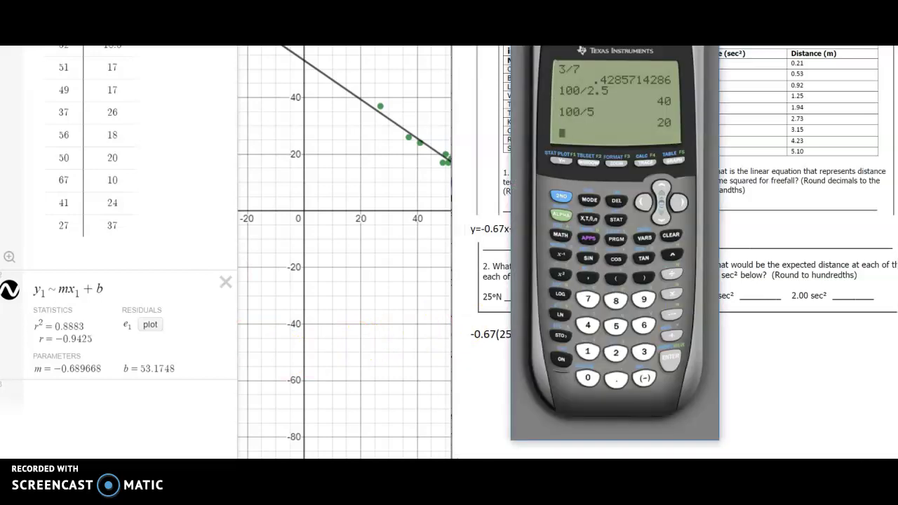
left_click_drag(638, 289, 347, 289)
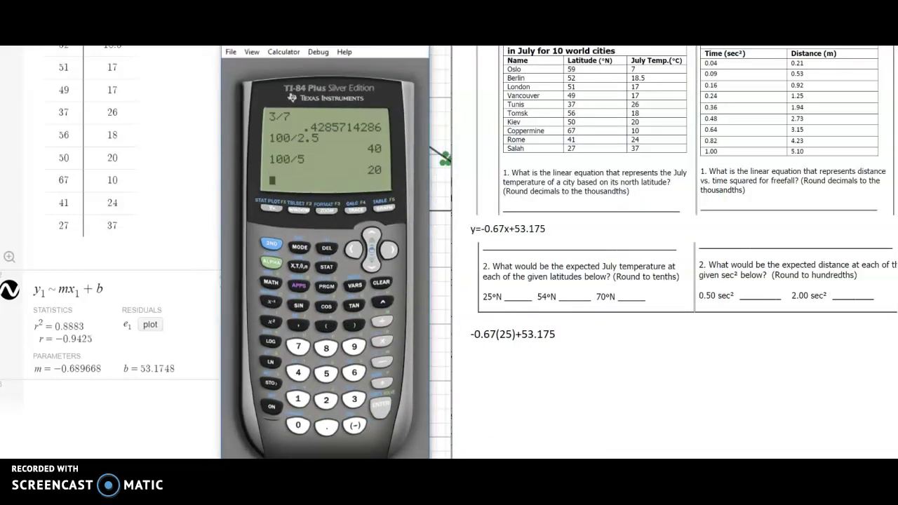
left_click(381, 281)
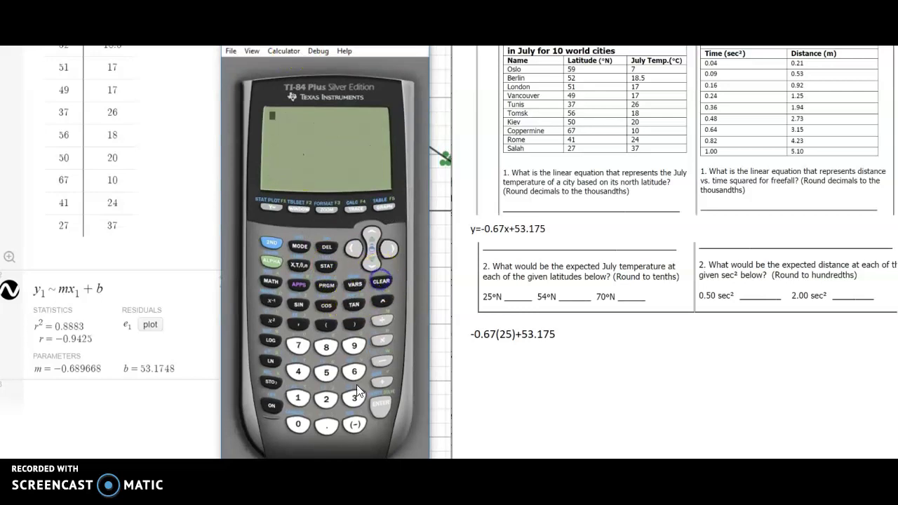
- Evaluate -.67(25)+53.175 on the calculator
left_click(356, 424)
left_click(325, 424)
left_click(349, 373)
left_click(290, 343)
left_click(340, 333)
left_click(326, 399)
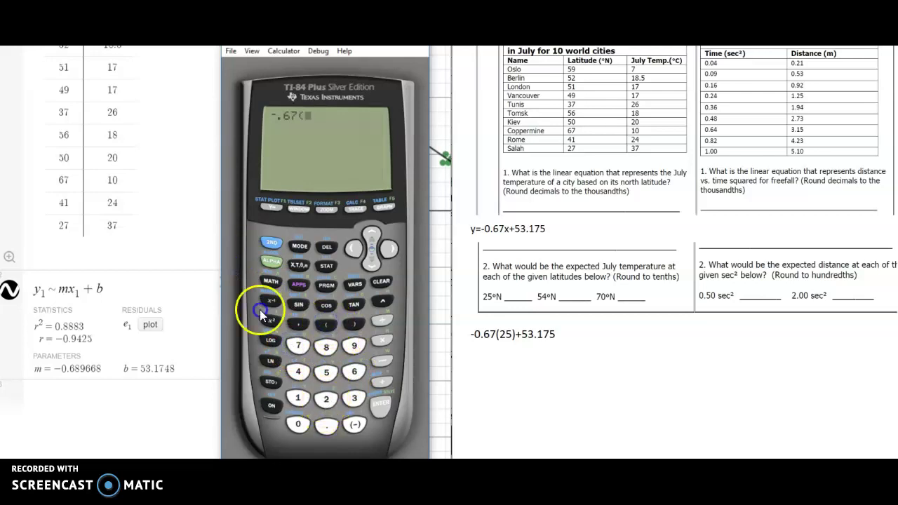
left_click(325, 372)
left_click(352, 324)
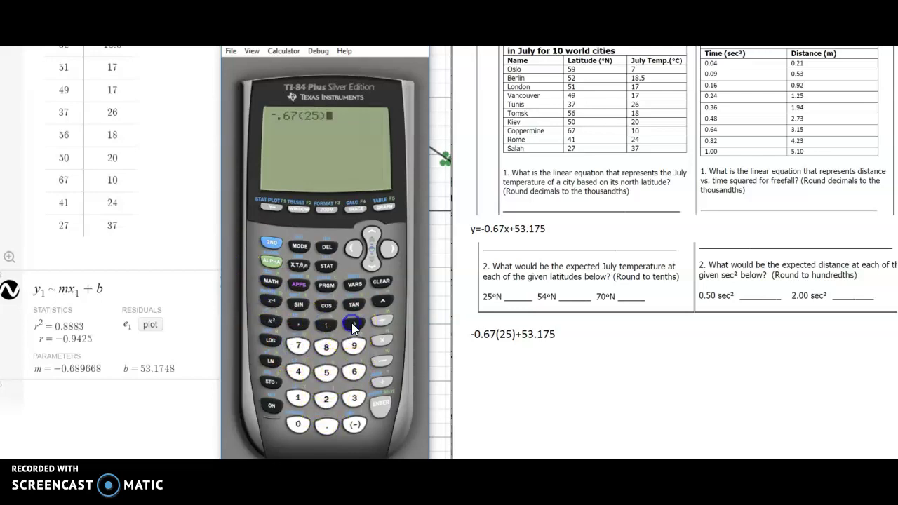
left_click(384, 385)
left_click(331, 378)
left_click(330, 425)
left_click(298, 398)
left_click(298, 347)
left_click(326, 372)
left_click(378, 409)
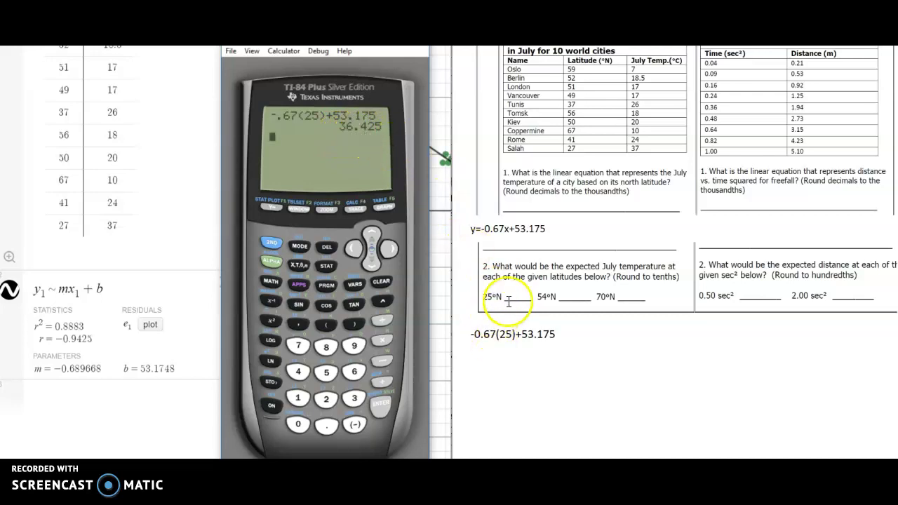
- In the worksheet notes, record 36.4 under the 25°N expression and write -0.64(54)+53.175 below it, leaving a blank line between
left_click(558, 335)
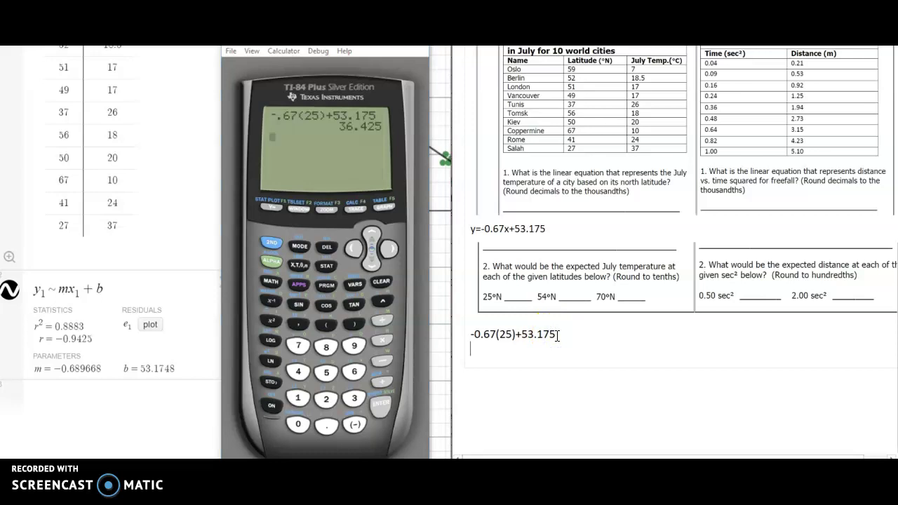
type("36.4")
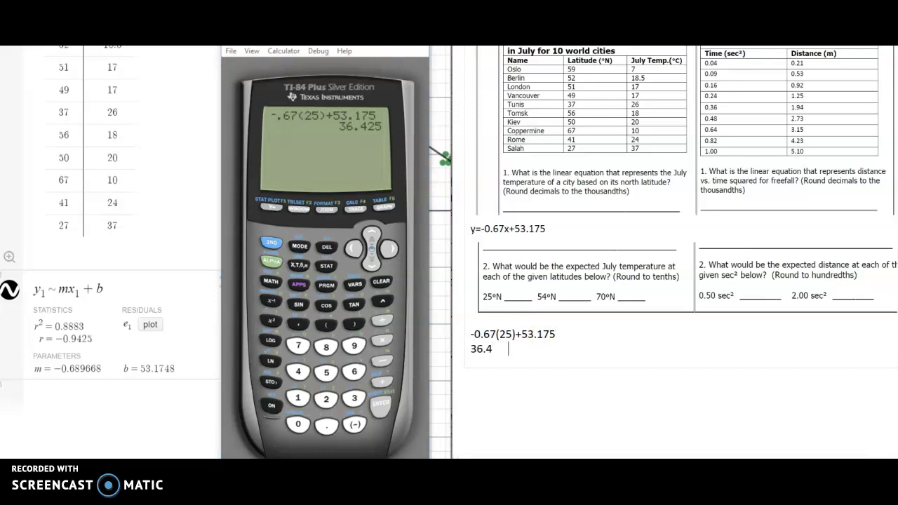
key("Return")
key("Return")
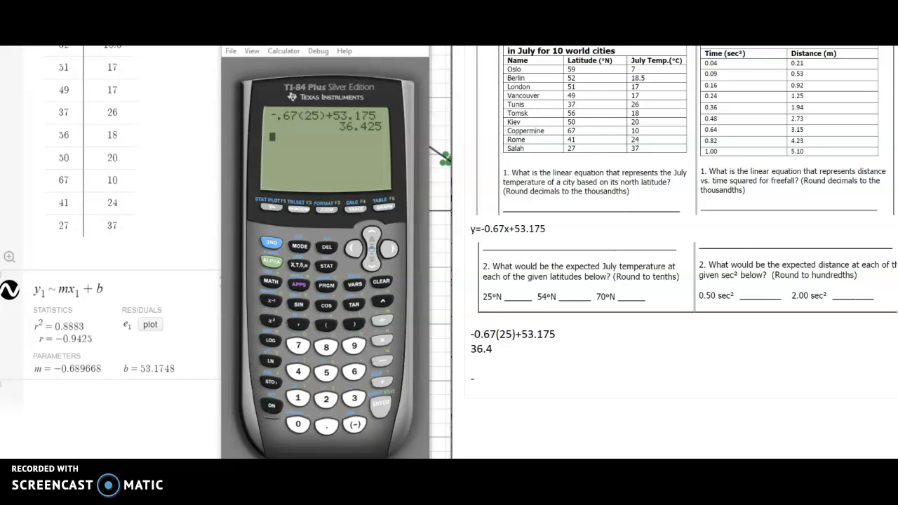
type("-0.64(54)+53.175")
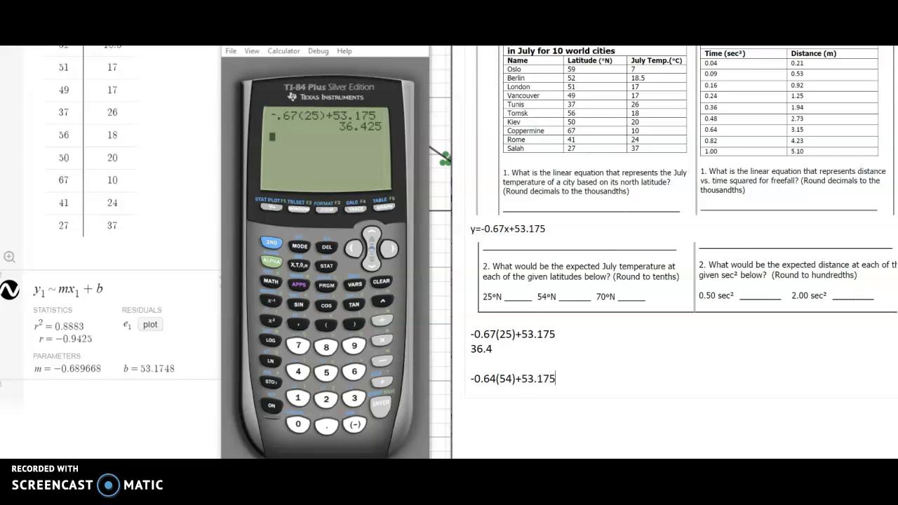
- Recall the previous calculator entry, replace 25 with 54, and evaluate -.67(54)+53.175
left_click(211, 186)
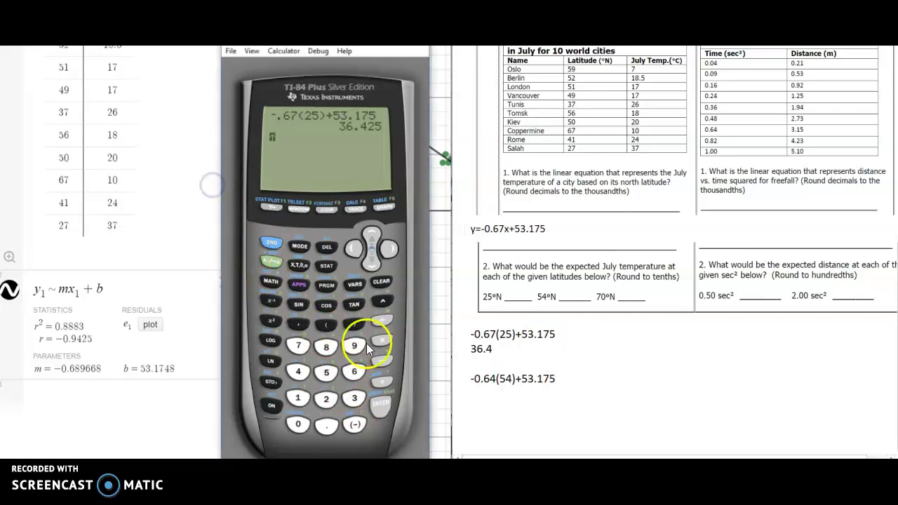
left_click(381, 404)
left_click(355, 251)
left_click(354, 249)
left_click(326, 373)
left_click(298, 374)
left_click(409, 415)
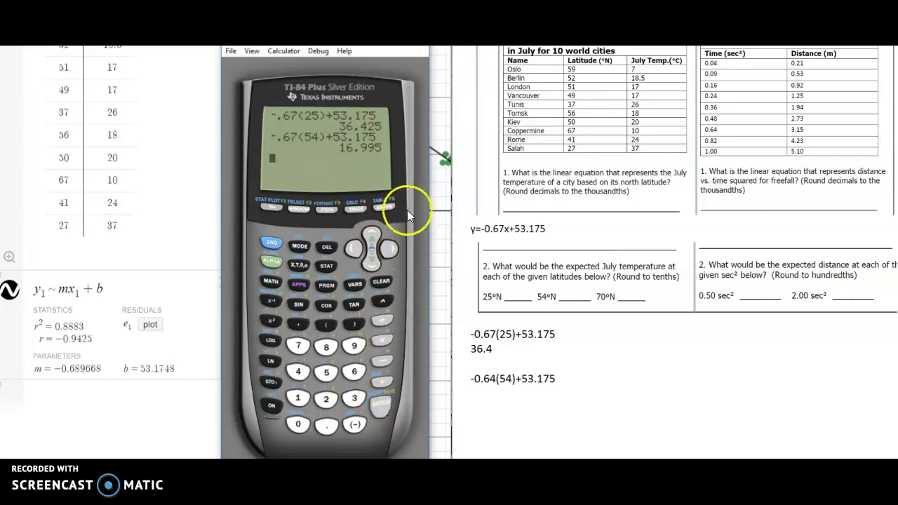
- Record 17 under the 54°N expression in the notes and add a copy of that expression below with 70 in place of 54
left_click(561, 379)
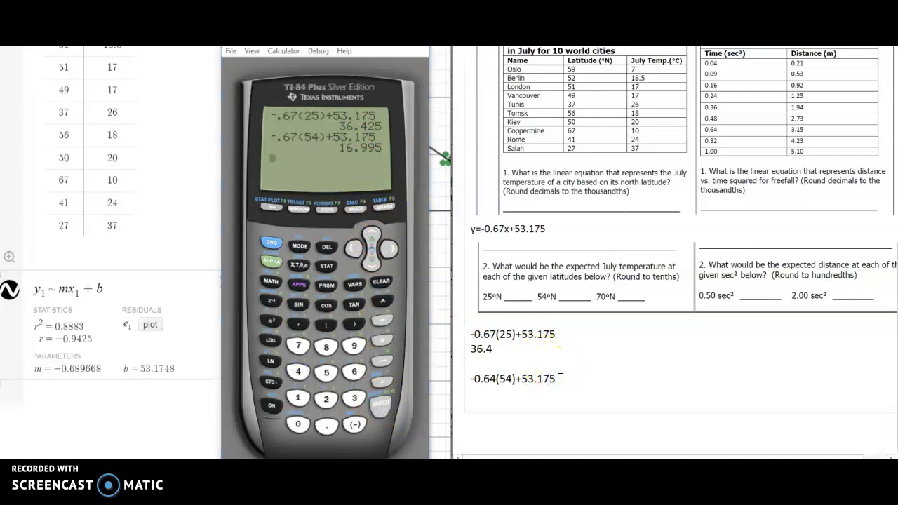
type("17")
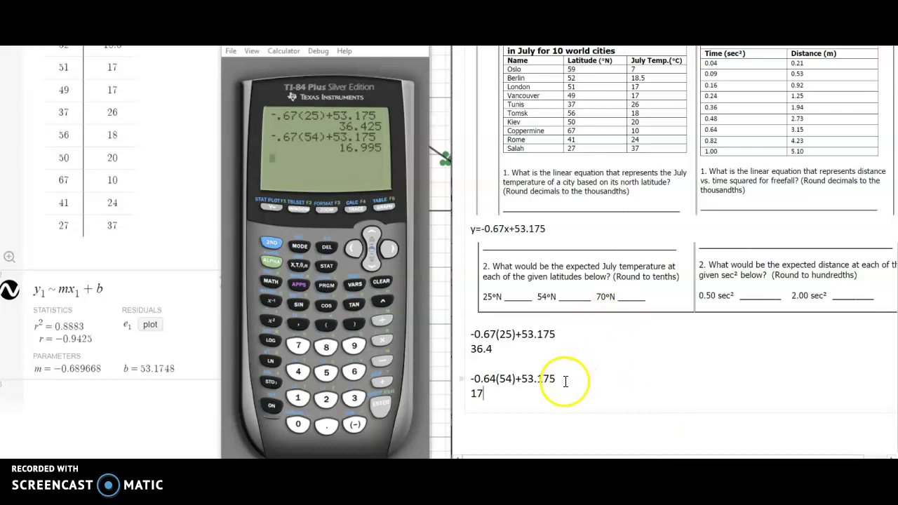
left_click_drag(558, 379, 464, 379)
key("ctrl+c")
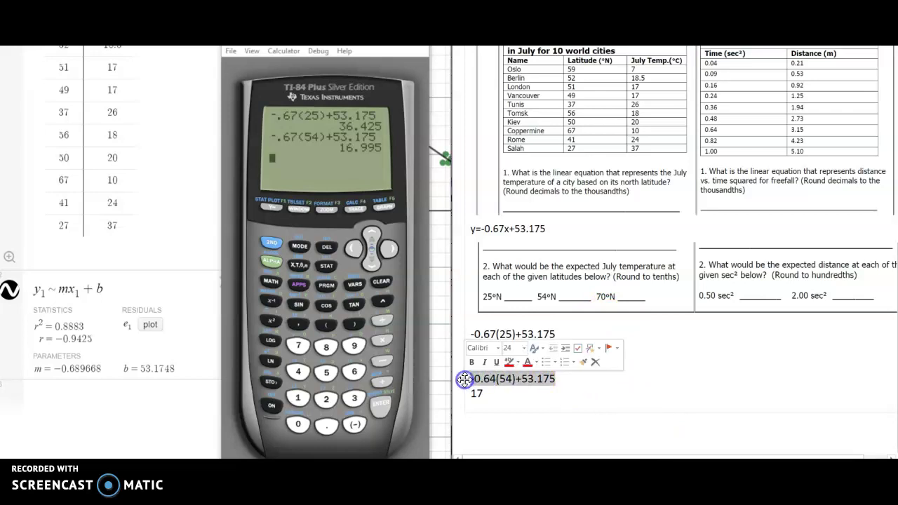
left_click(478, 411)
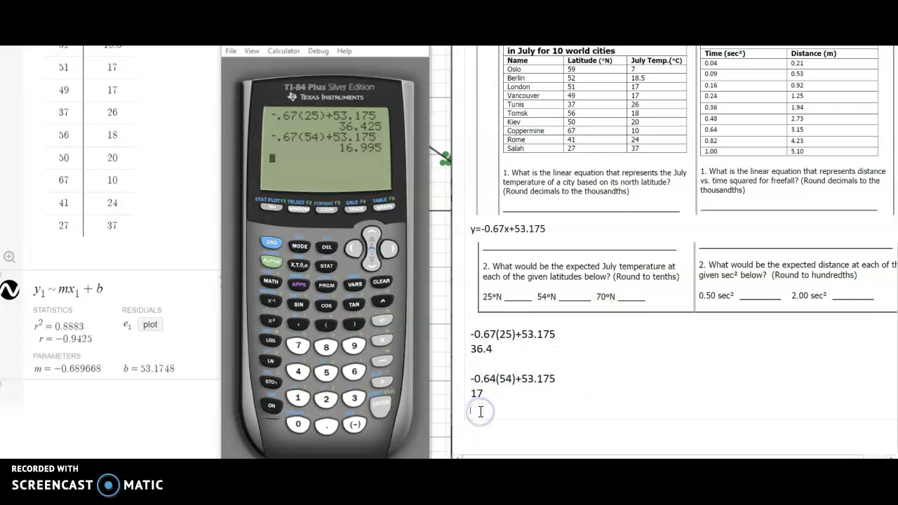
key("ctrl+v")
left_click(510, 416)
key("BackSpace")
key("BackSpace")
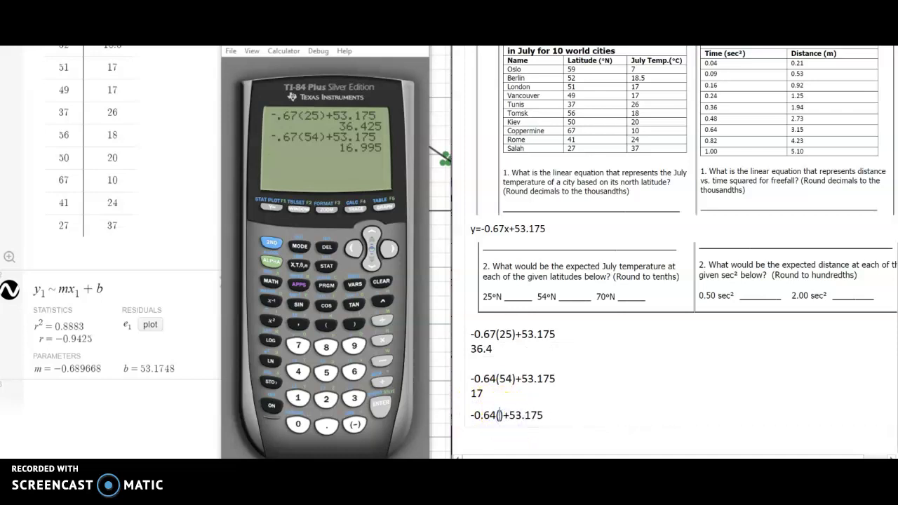
type("70")
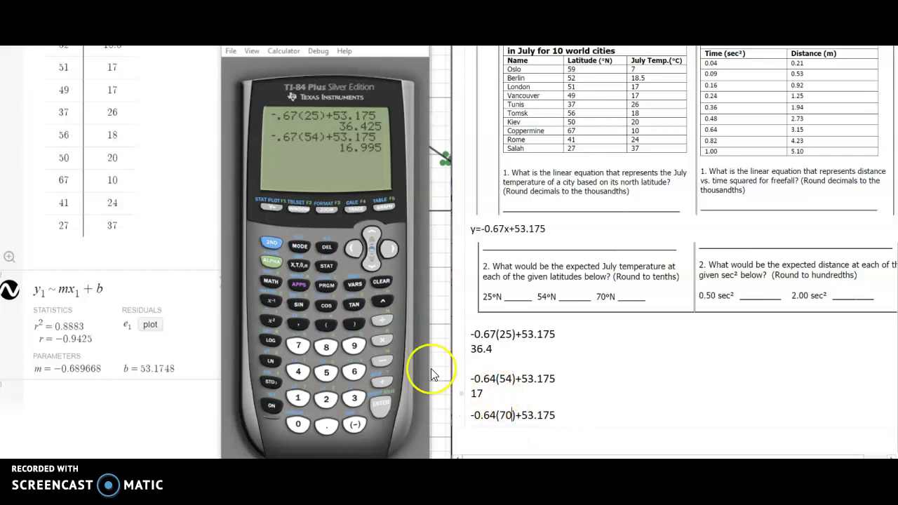
- Recall the last calculator entry, replace 54 with 70, and evaluate -.67(70)+53.175
left_click(272, 244)
left_click(375, 402)
left_click(351, 247)
left_click(351, 246)
left_click(350, 244)
left_click(350, 244)
left_click(348, 242)
left_click(348, 242)
left_click(348, 242)
left_click(348, 242)
left_click(349, 243)
left_click(349, 242)
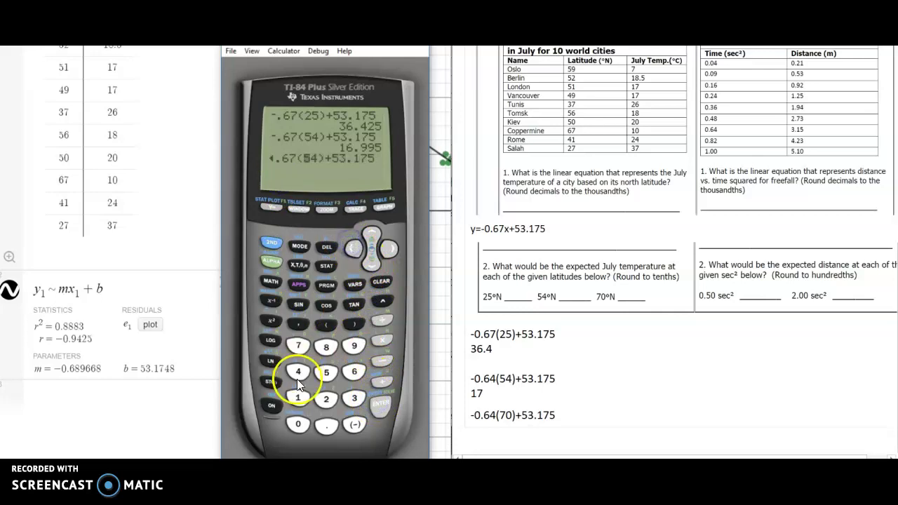
left_click(302, 347)
left_click(298, 423)
left_click(376, 408)
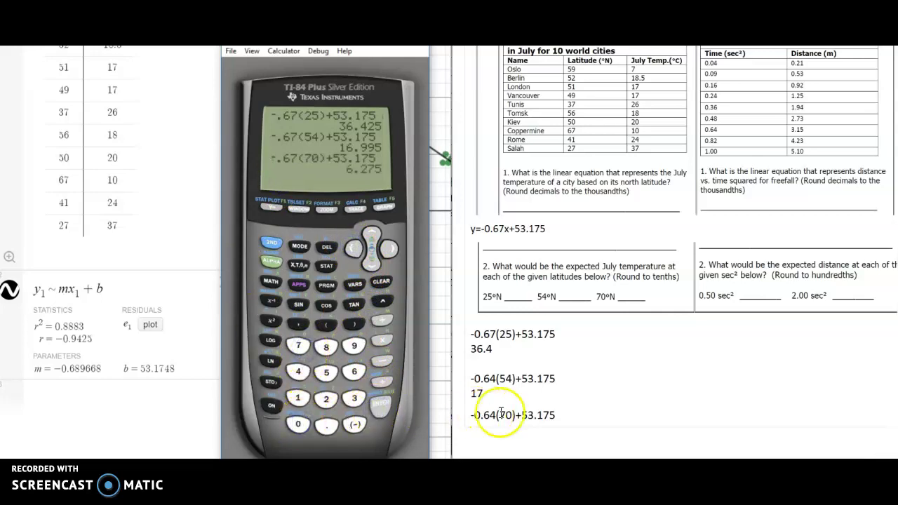
- Write = 6.3 after the 70°N expression in the notes and put the calculator window away
left_click(566, 416)
type("=  ")
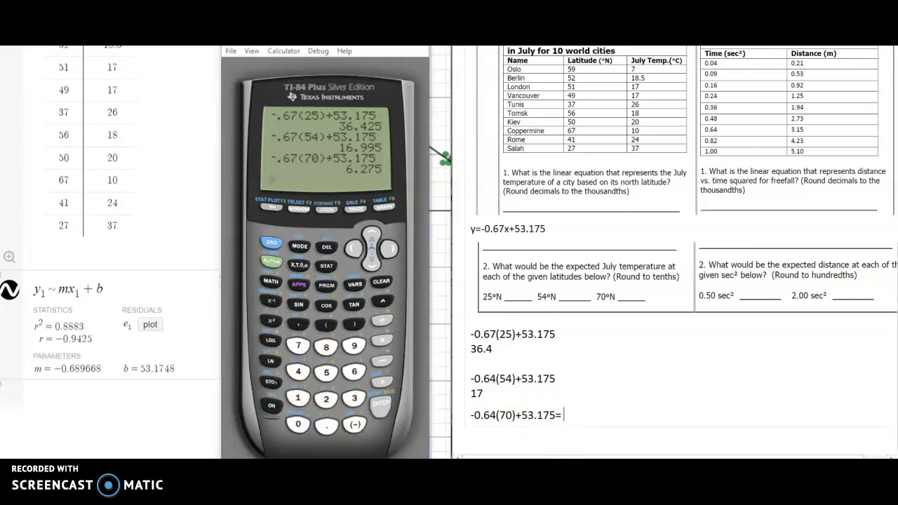
type("6.3")
left_click(410, 57)
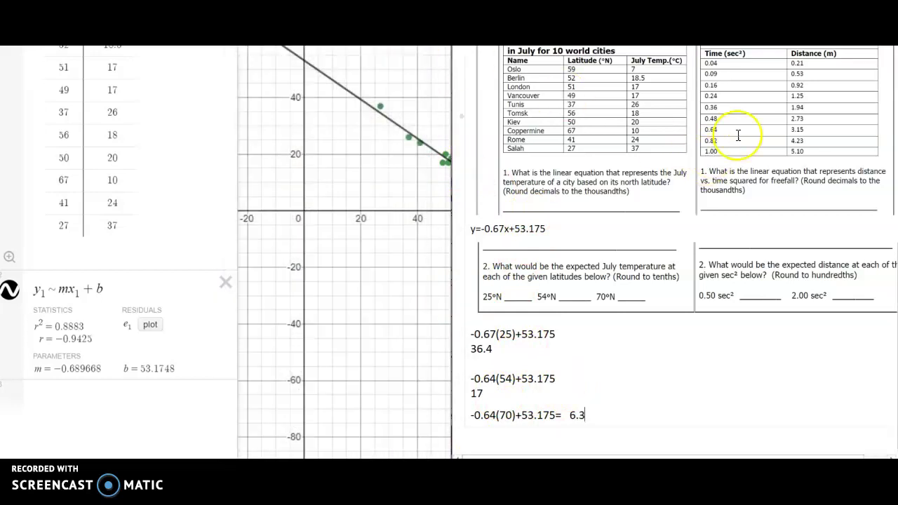
scroll(748, 194, "up", 1)
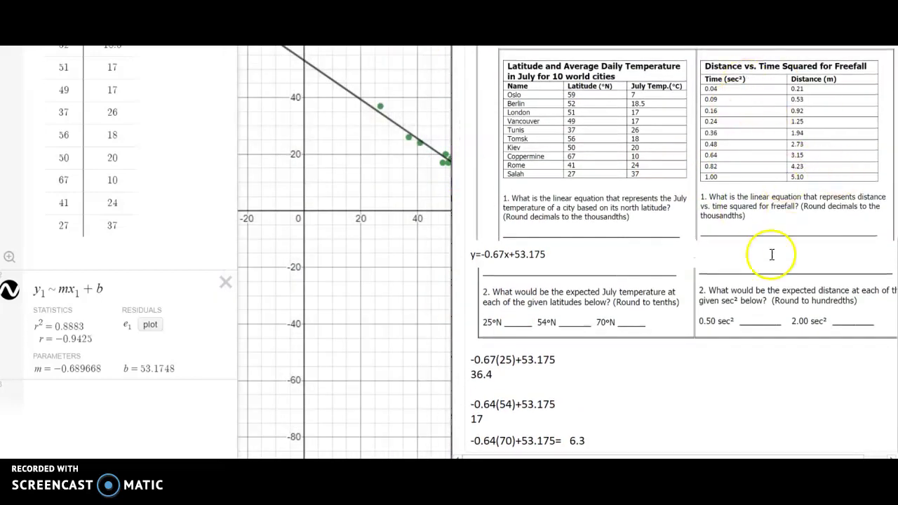